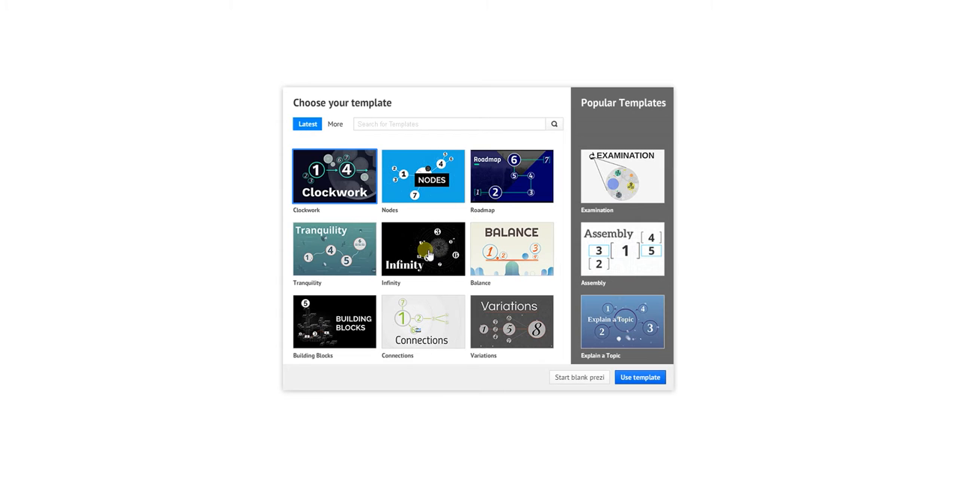
# Browse the latest and additional templates, and create a new prezi from the Balance template.
pyautogui.click(336, 125)
pyautogui.scroll(-5, 443, 271)
pyautogui.scroll(-4, 443, 271)
pyautogui.scroll(11, 442, 263)
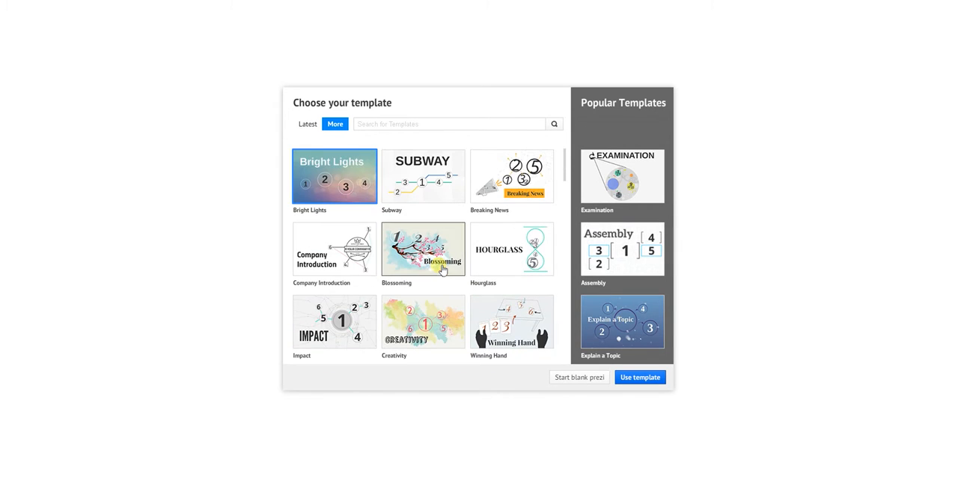
pyautogui.click(309, 125)
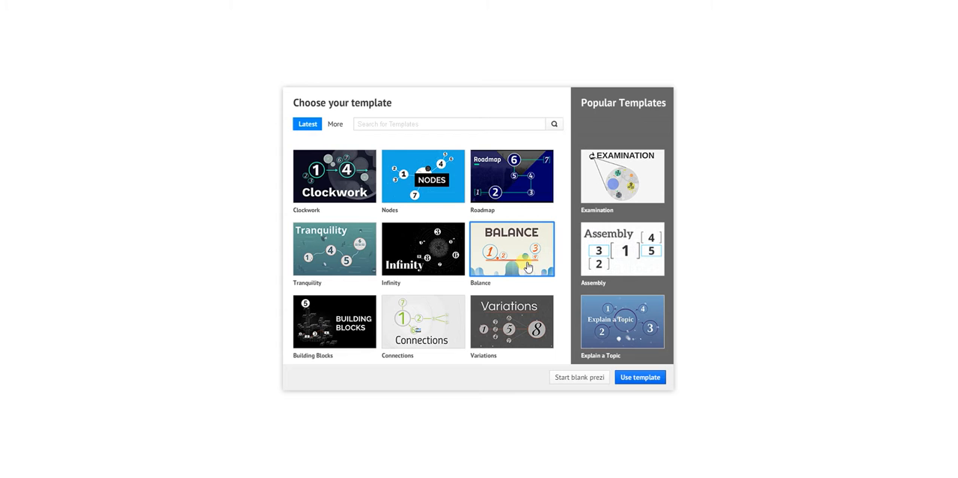
pyautogui.click(649, 378)
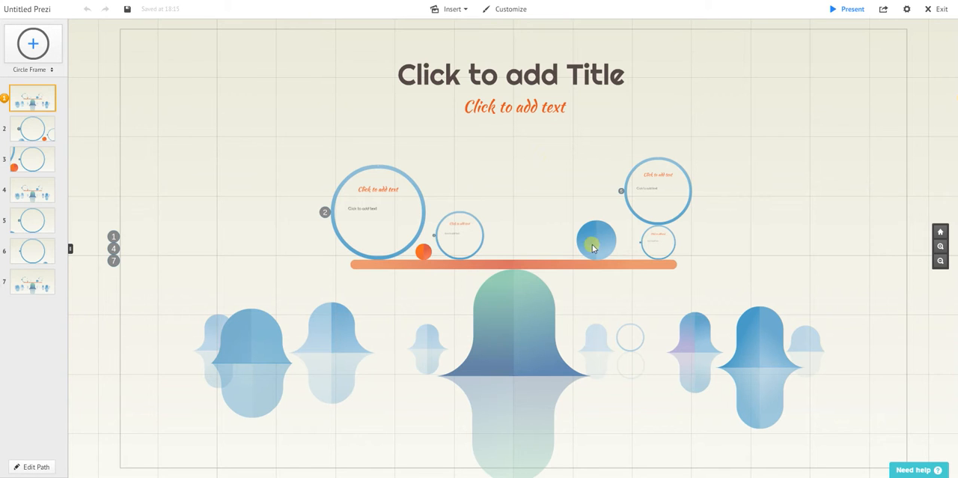
# Apply the Glacier theme to the presentation.
pyautogui.click(513, 9)
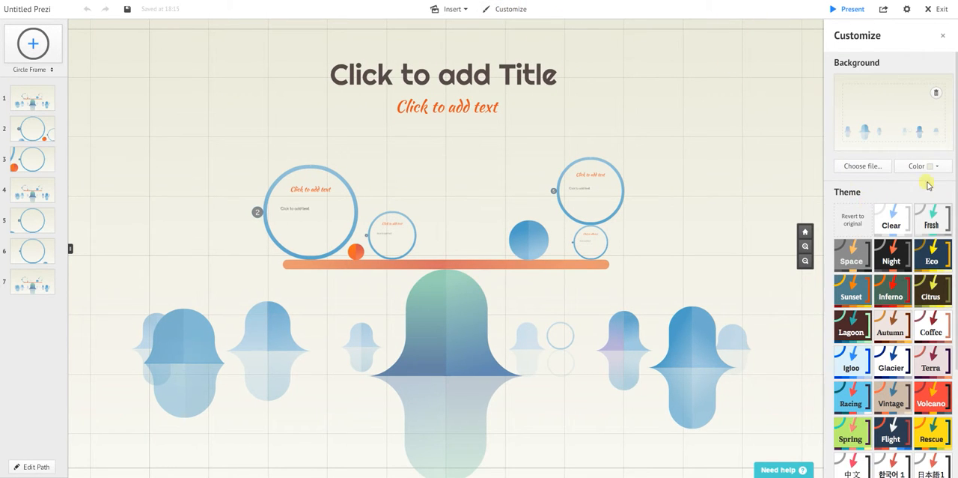
pyautogui.scroll(-1, 927, 307)
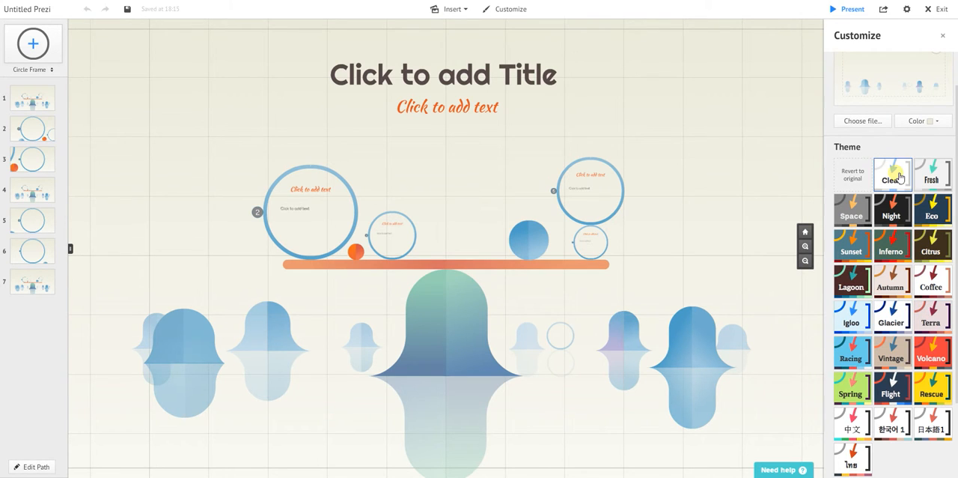
pyautogui.click(894, 322)
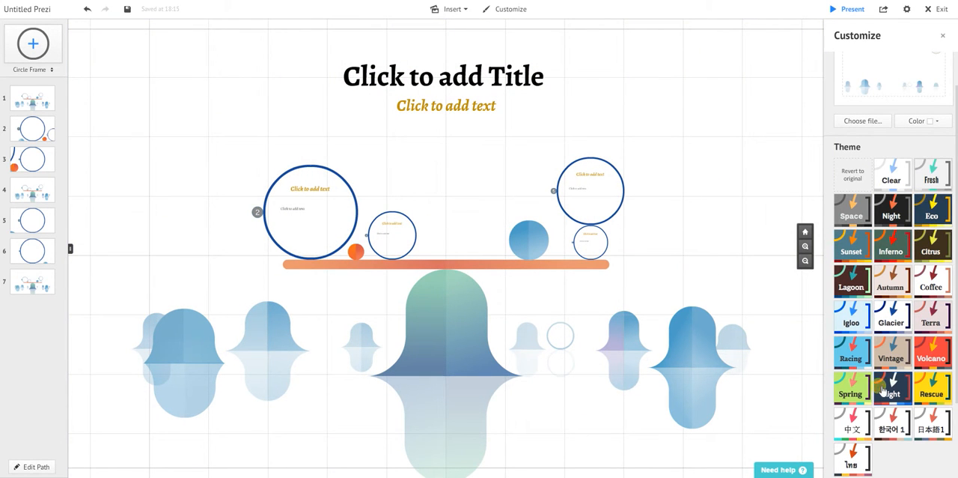
# Examine the advanced and wizard settings of the current theme in the Theme Wizard, and leave it without changing anything.
pyautogui.scroll(-2, 956, 333)
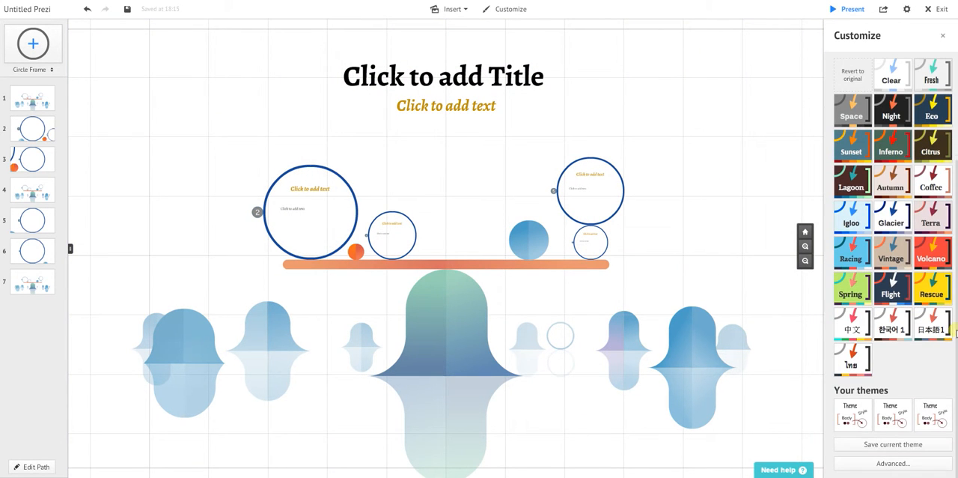
pyautogui.click(915, 468)
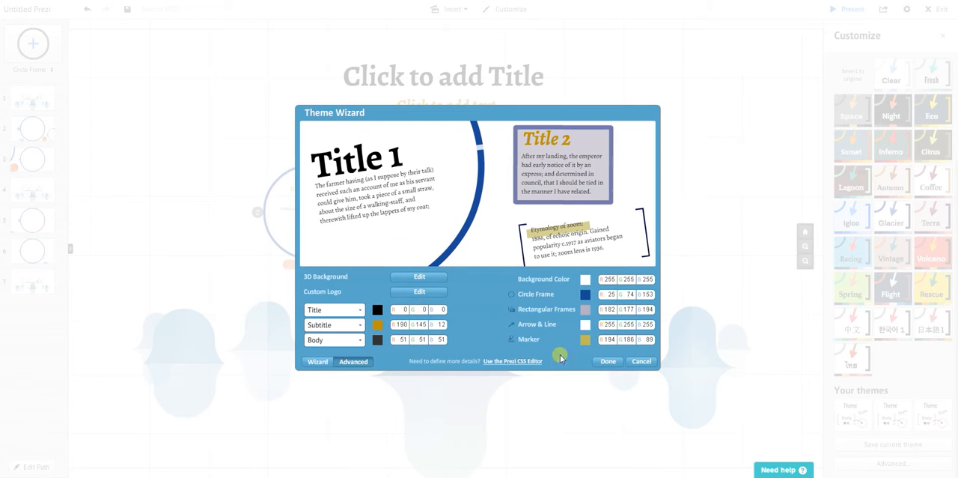
pyautogui.click(320, 362)
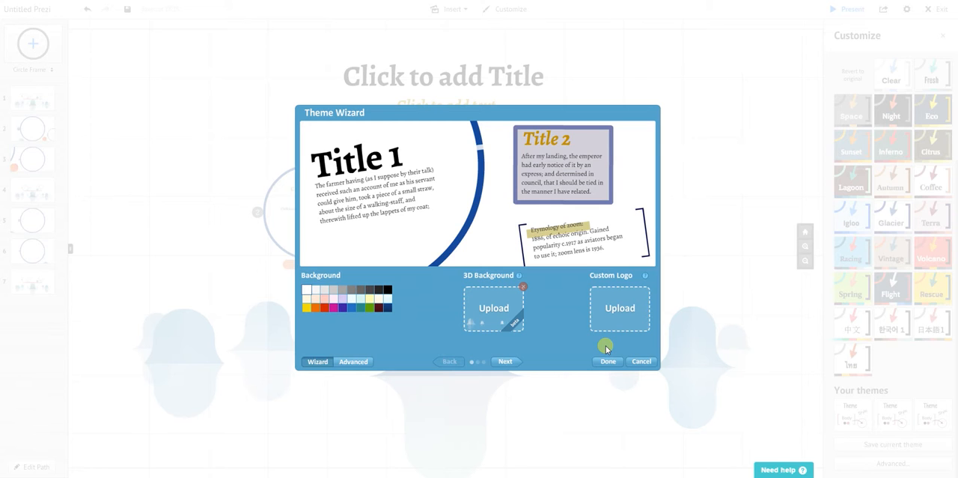
pyautogui.click(640, 362)
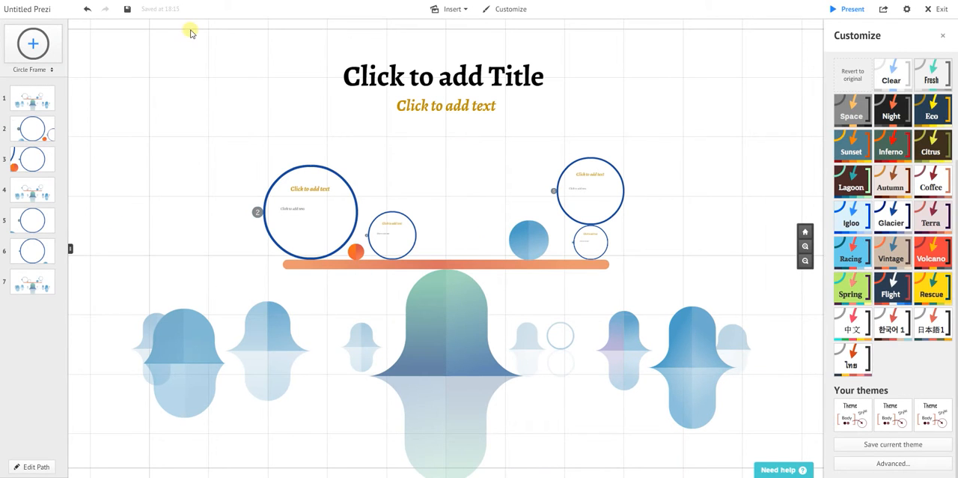
# Fill in the placeholders with "hfhgfghf" as title, "kjhkhkjh" as subtitle and "llkjklj" as the heading of the large circle frame.
pyautogui.click(460, 82)
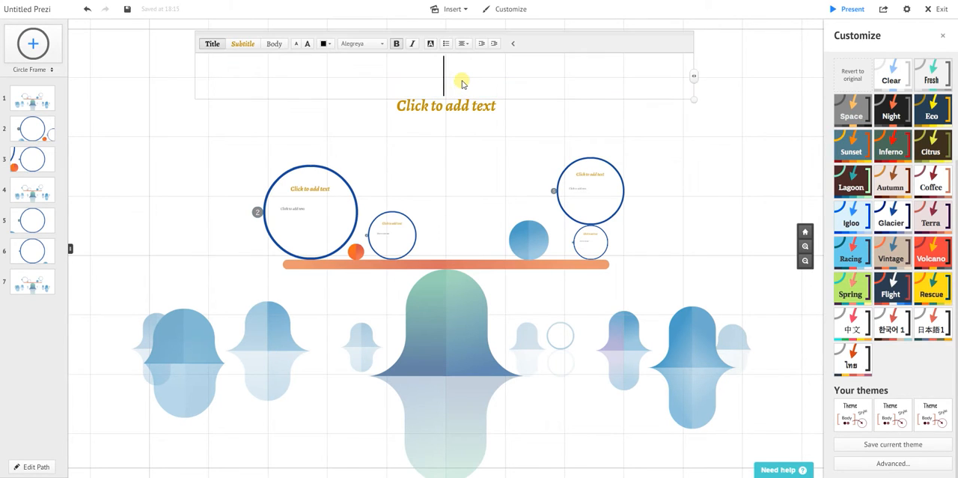
pyautogui.write('hfhgfghf')
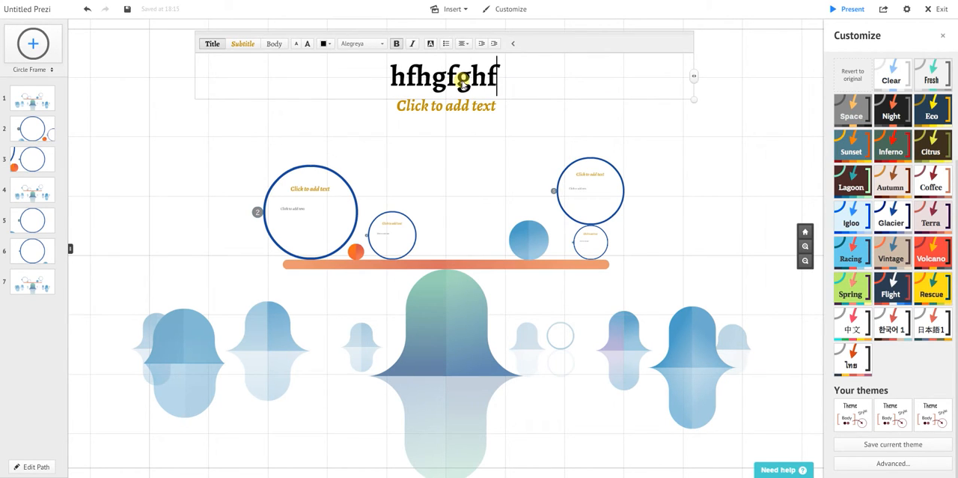
pyautogui.click(468, 108)
pyautogui.write('kjhkhkjh')
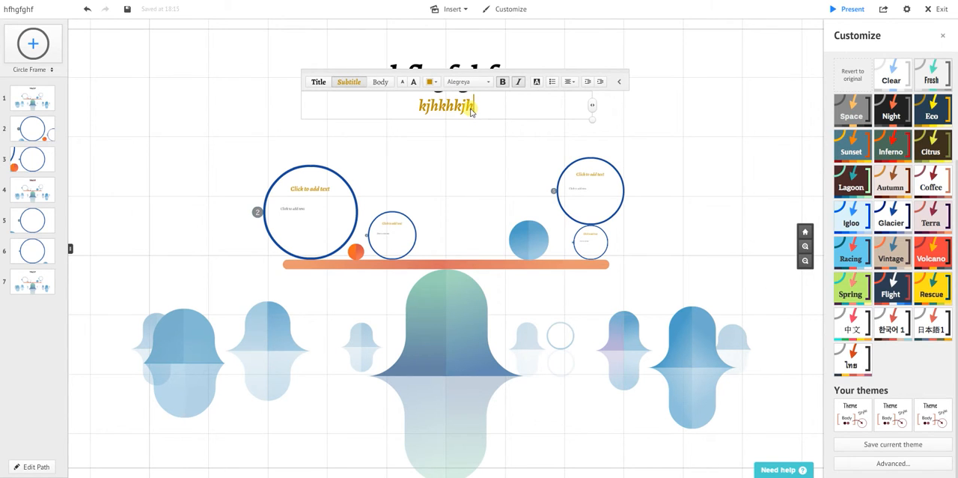
pyautogui.click(300, 192)
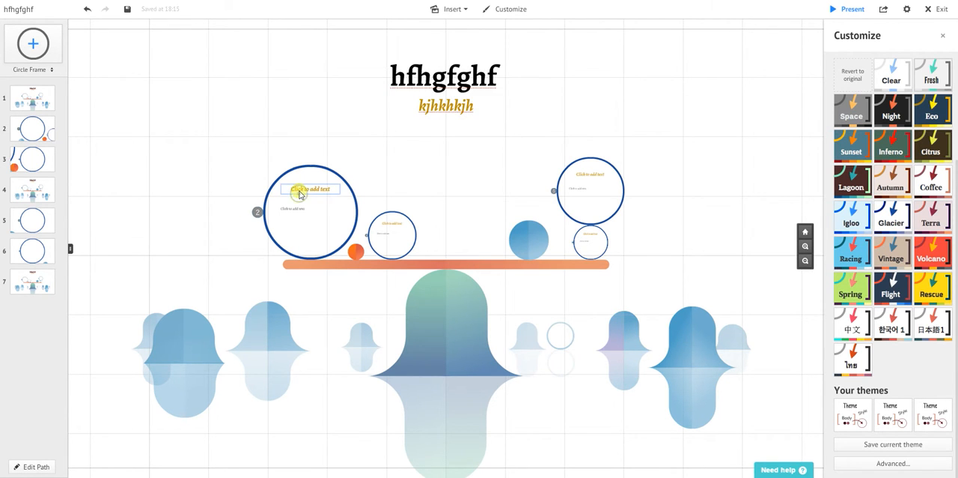
pyautogui.write('llkjklj')
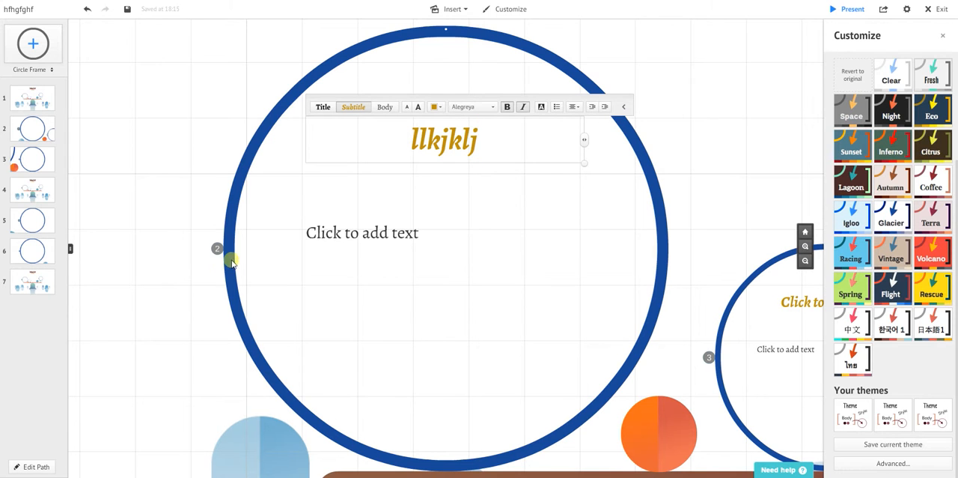
# Insert the blue e-mail envelope symbol from the "For light prezis" style beside the circles at the beam's right end.
pyautogui.scroll(-3, 161, 307)
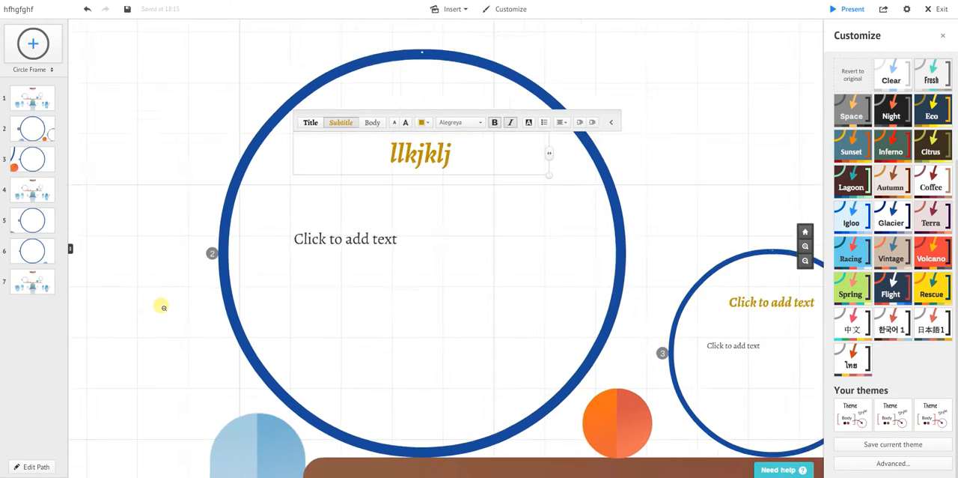
pyautogui.scroll(-2, 161, 307)
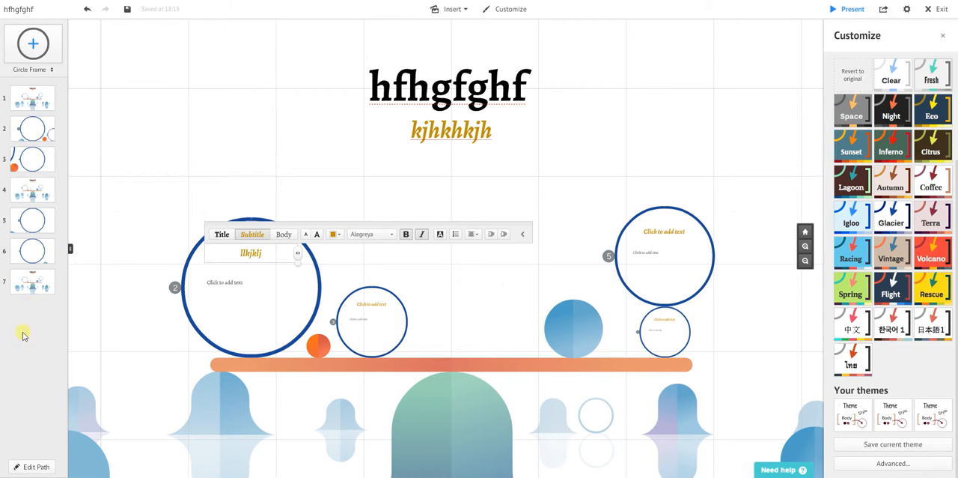
pyautogui.scroll(-3, 247, 303)
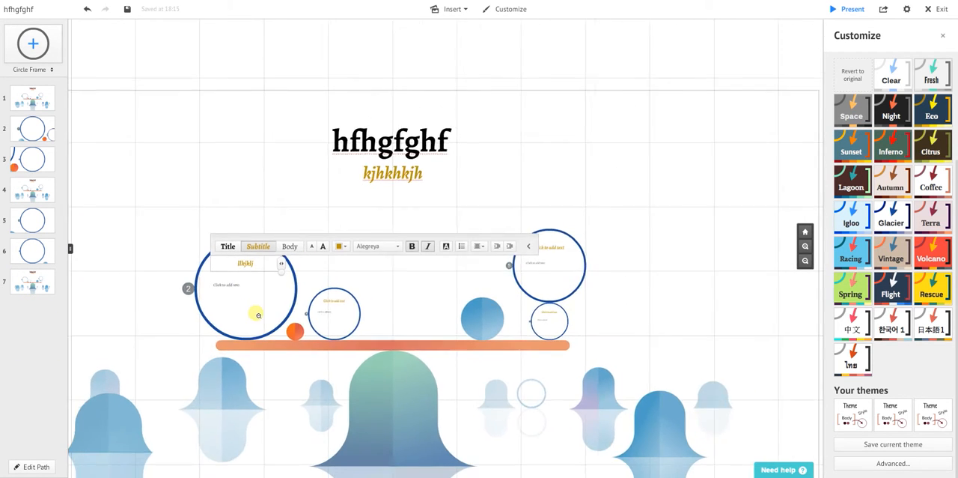
pyautogui.moveTo(265, 105); pyautogui.dragTo(386, 45)
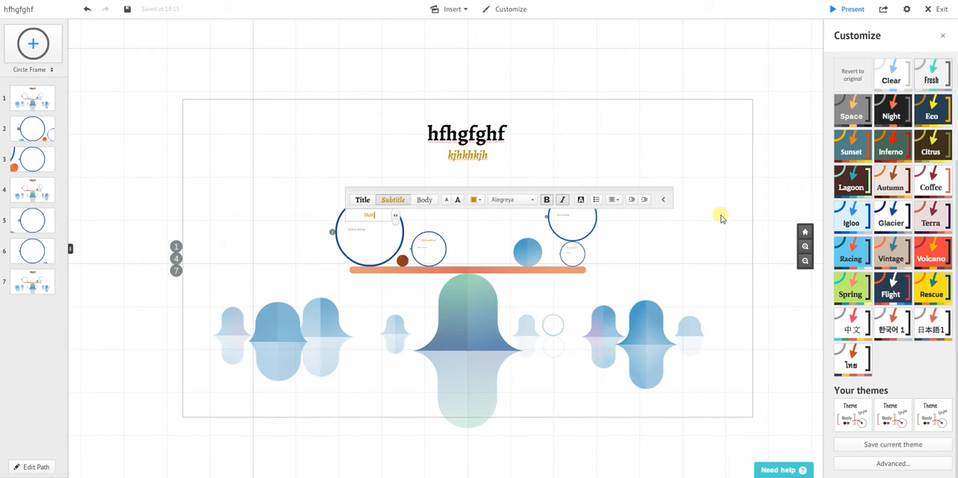
pyautogui.click(459, 9)
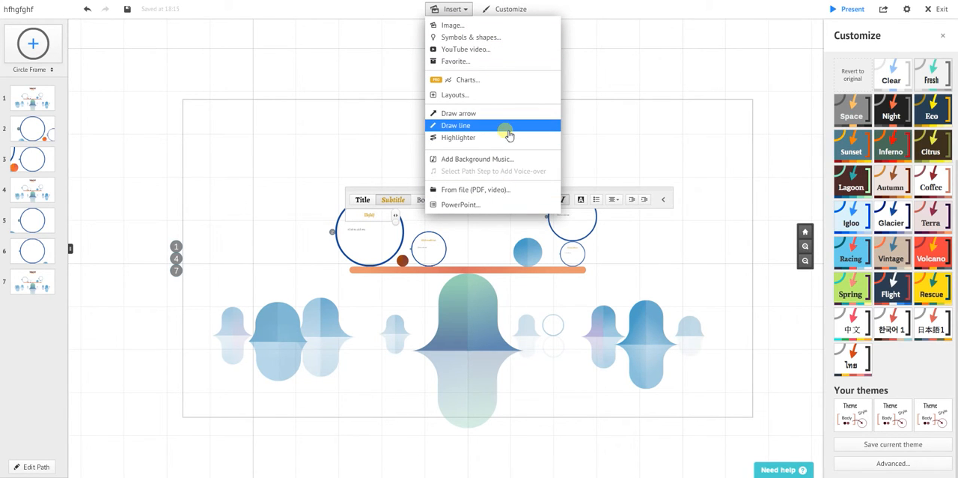
pyautogui.click(487, 37)
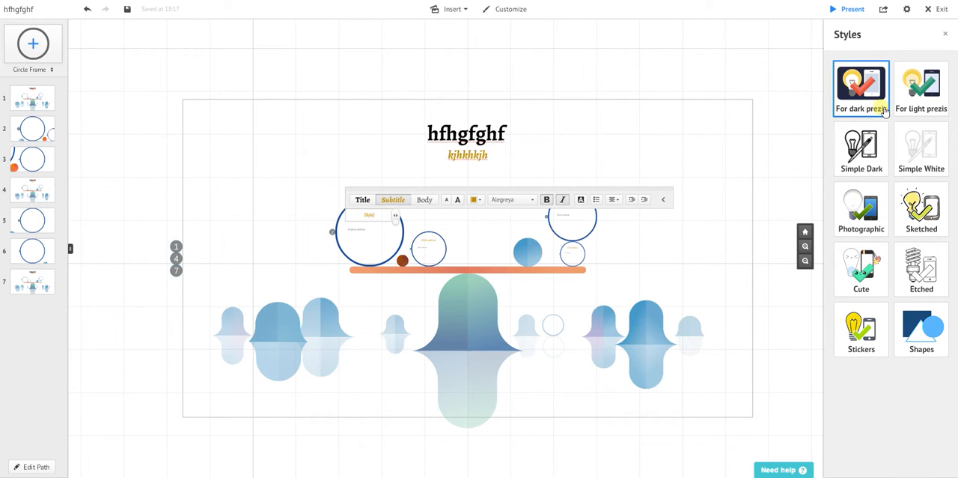
pyautogui.click(939, 102)
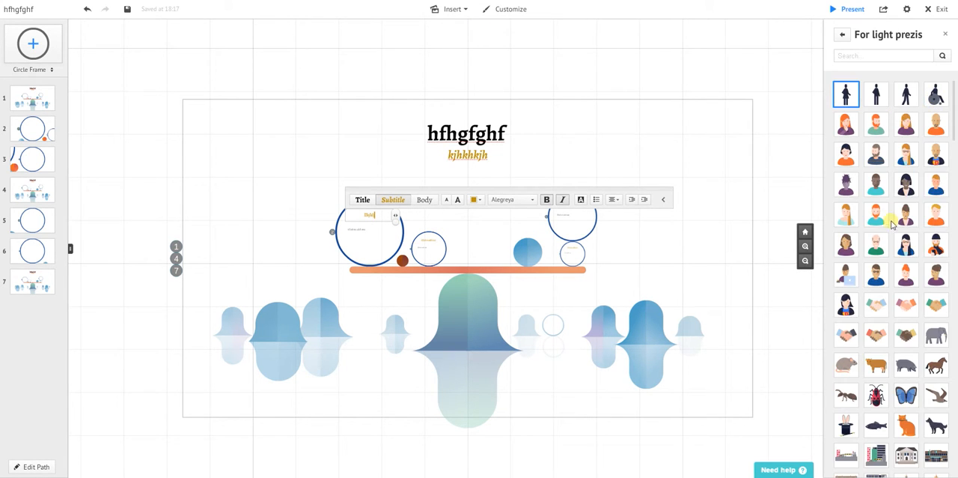
pyautogui.scroll(-8, 923, 301)
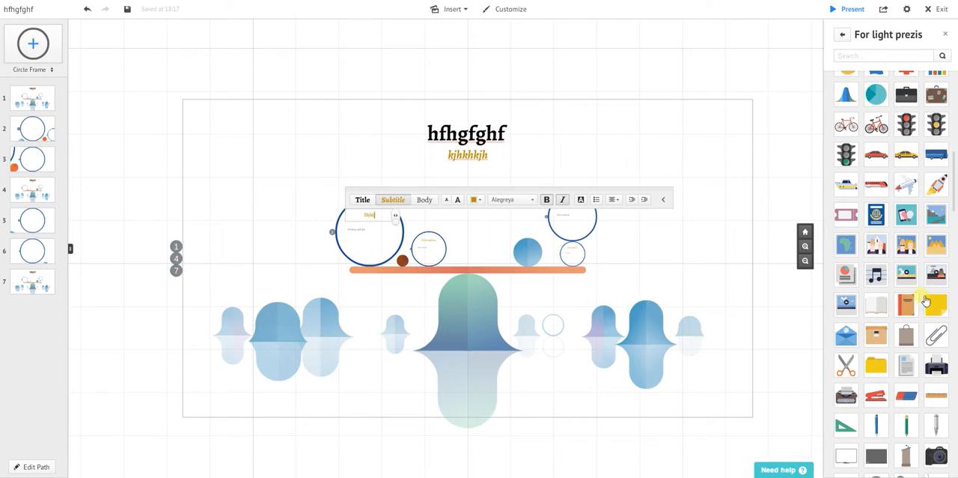
pyautogui.moveTo(846, 334); pyautogui.dragTo(662, 261)
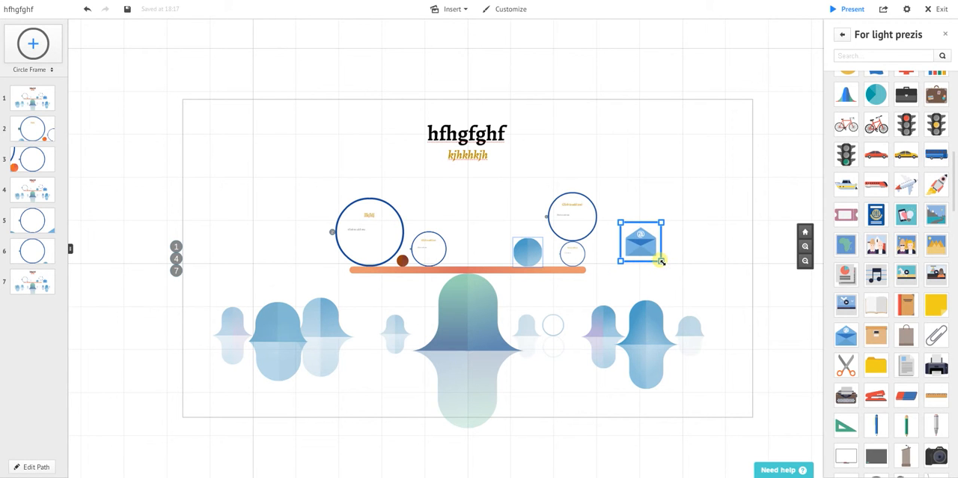
# Add a close-up view of the envelope to the presentation path and move it to become step 5.
pyautogui.scroll(2, 653, 255)
pyautogui.scroll(3, 655, 257)
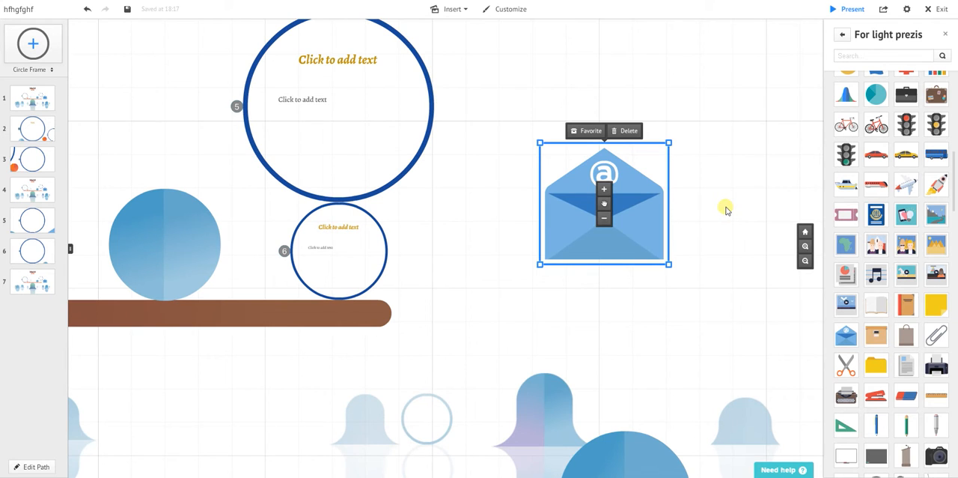
pyautogui.scroll(4, 725, 211)
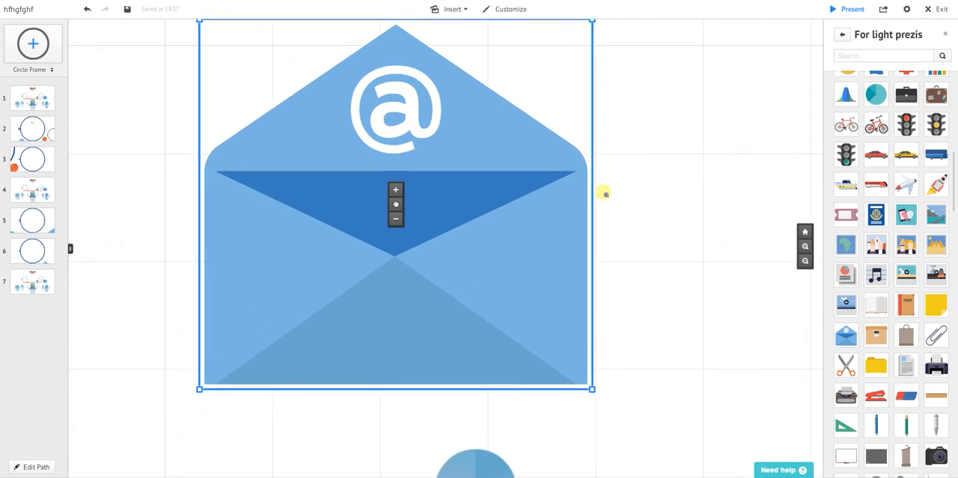
pyautogui.moveTo(685, 185); pyautogui.dragTo(718, 231)
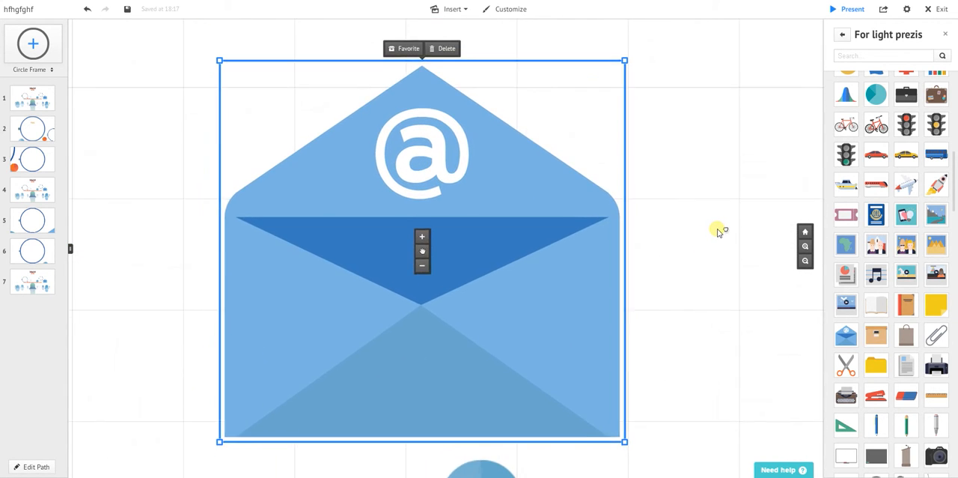
pyautogui.click(34, 467)
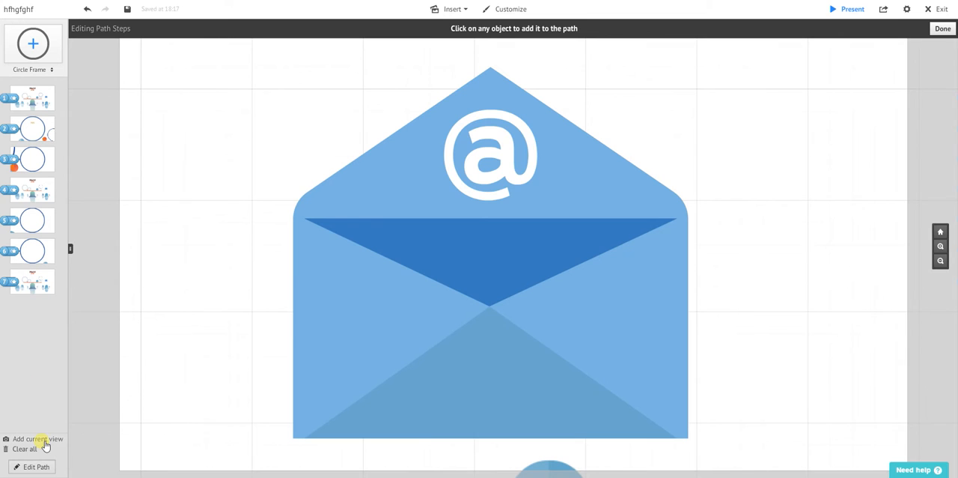
pyautogui.click(44, 441)
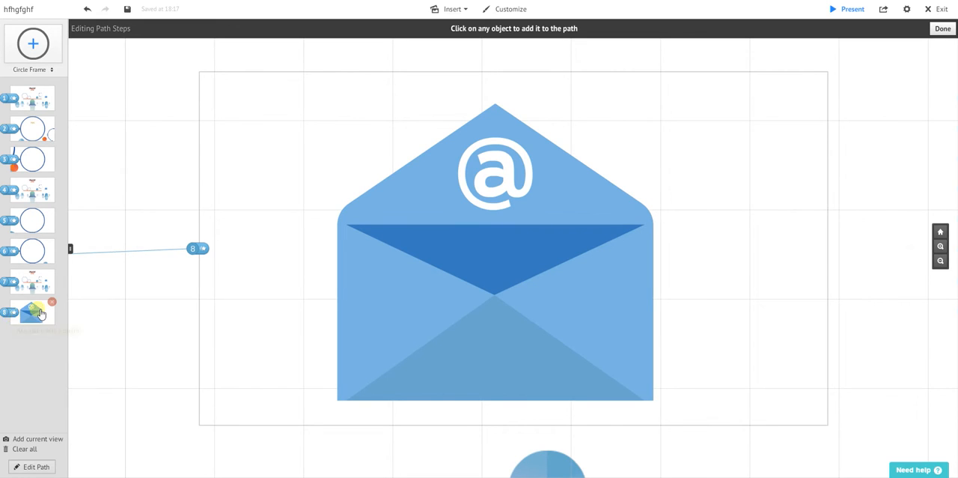
pyautogui.moveTo(41, 314); pyautogui.dragTo(20, 221)
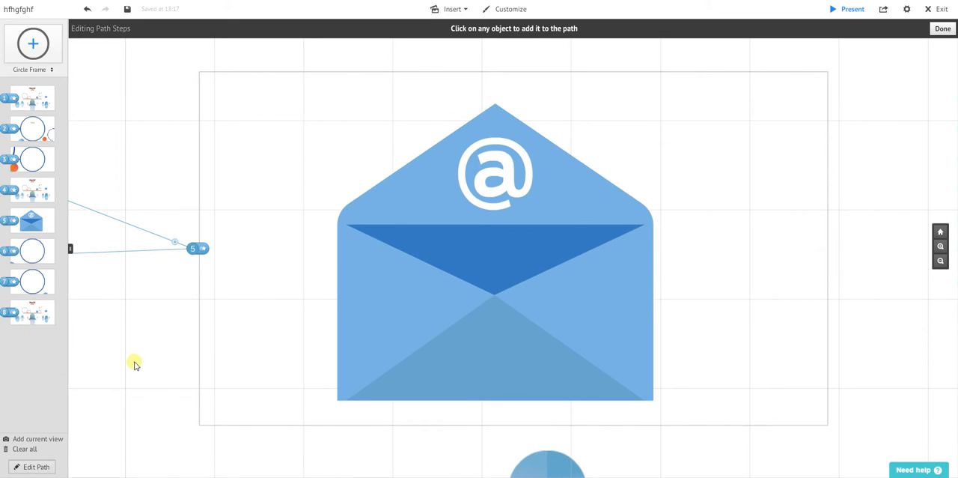
# Review the numbered path across the whole canvas, finish path editing and close the symbol library.
pyautogui.scroll(-5, 135, 365)
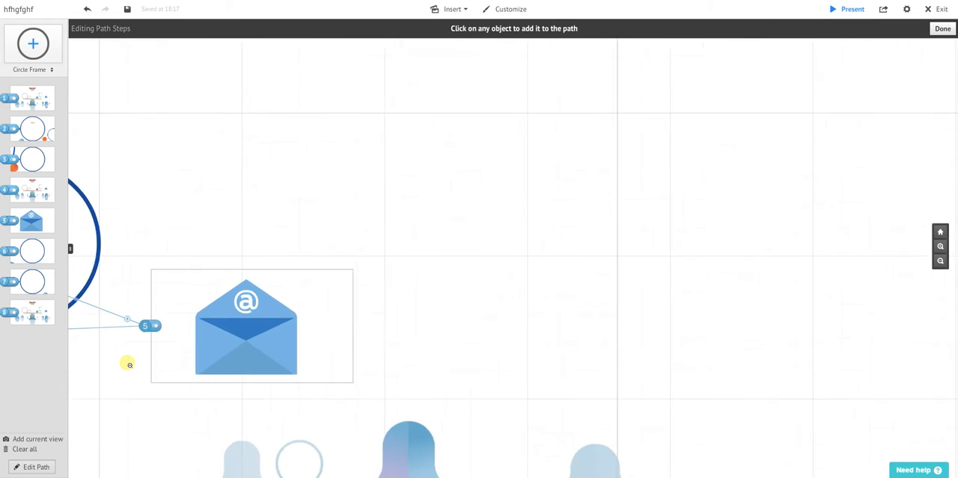
pyautogui.scroll(-5, 130, 364)
pyautogui.moveTo(356, 319); pyautogui.dragTo(803, 214)
pyautogui.scroll(-5, 351, 271)
pyautogui.scroll(-2, 352, 274)
pyautogui.moveTo(126, 135); pyautogui.dragTo(174, 121)
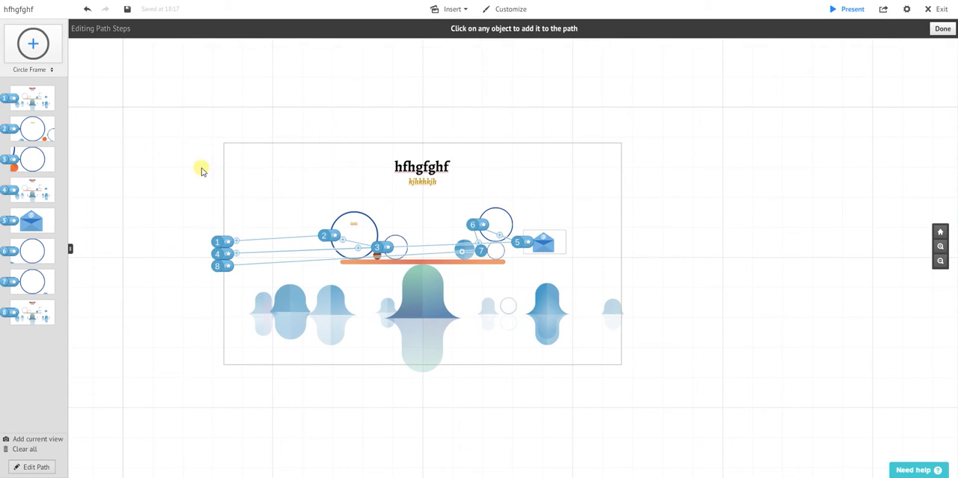
pyautogui.scroll(5, 241, 178)
pyautogui.scroll(-4, 241, 179)
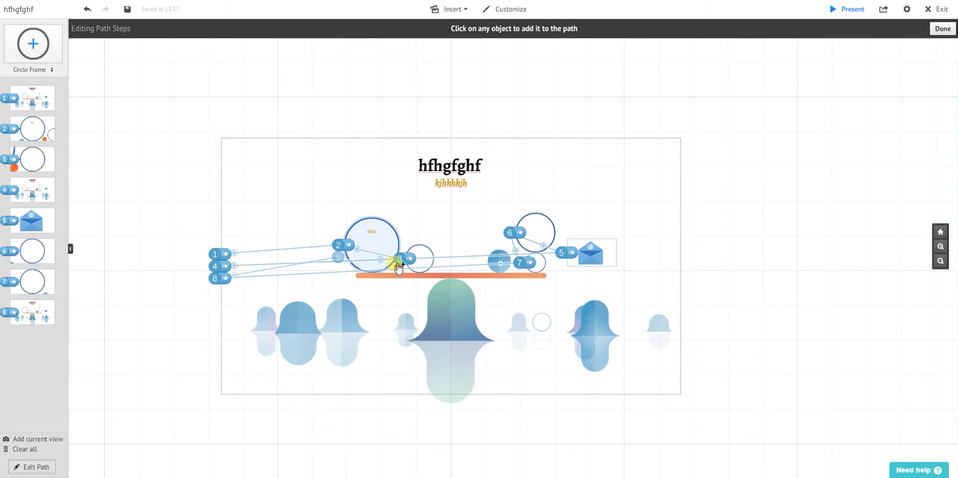
pyautogui.click(26, 469)
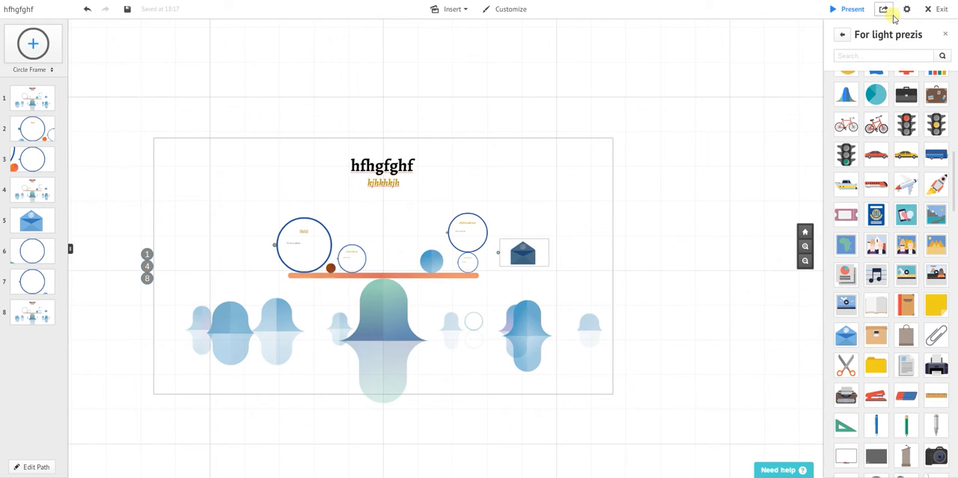
pyautogui.click(947, 36)
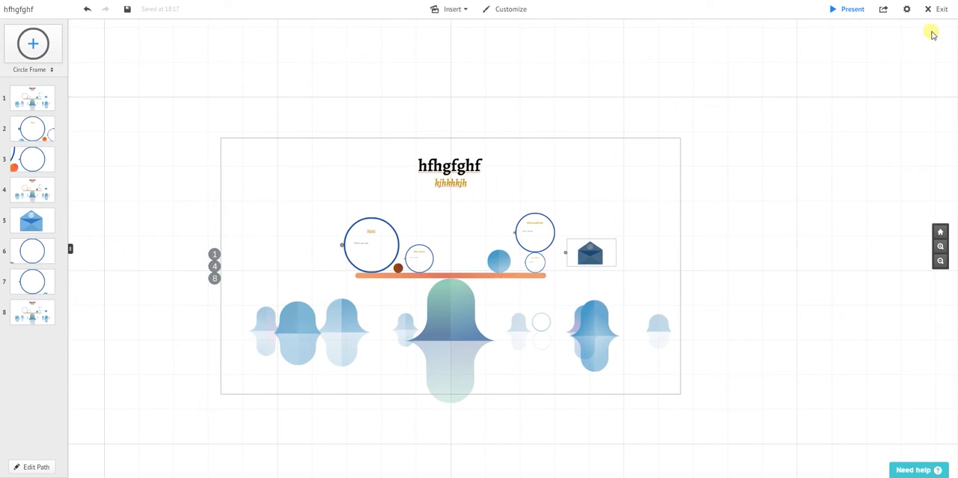
# Save the prezi and present it step by step along the path up to the closing overview, ending the show there.
pyautogui.click(128, 10)
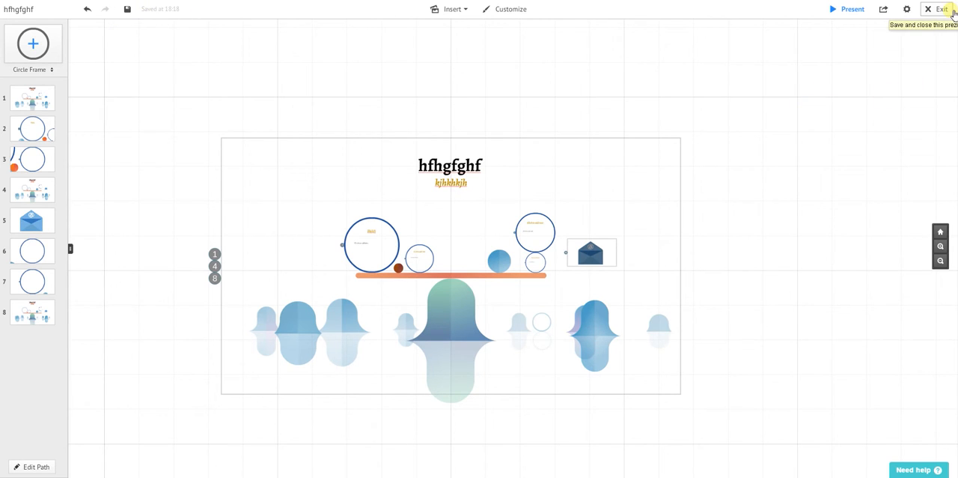
pyautogui.click(854, 9)
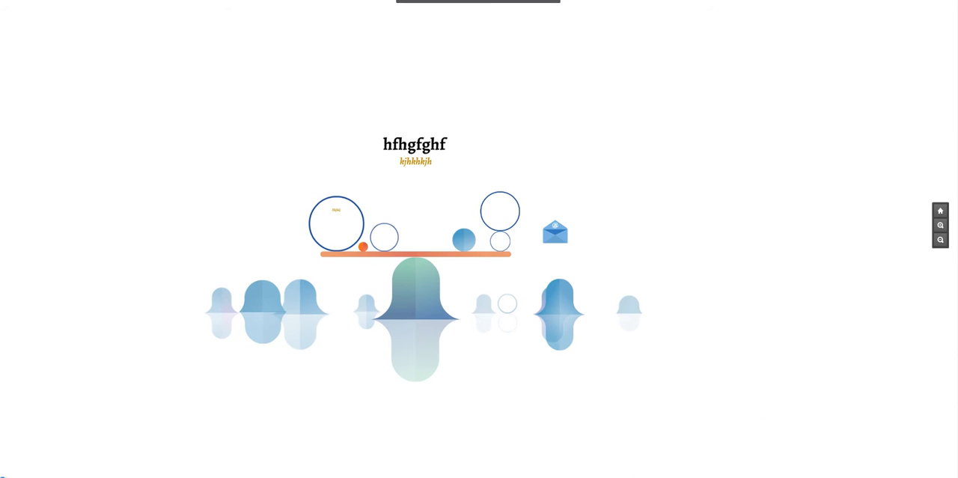
pyautogui.press('Right')
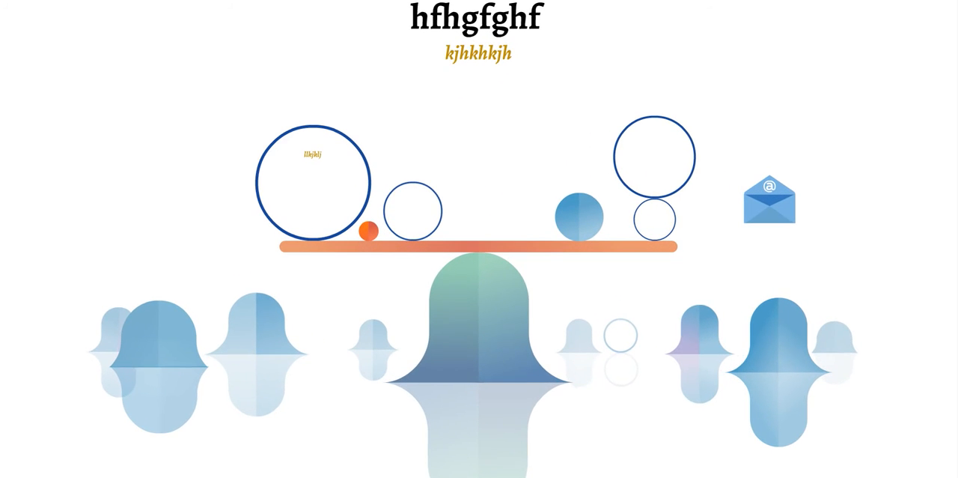
pyautogui.press('Right')
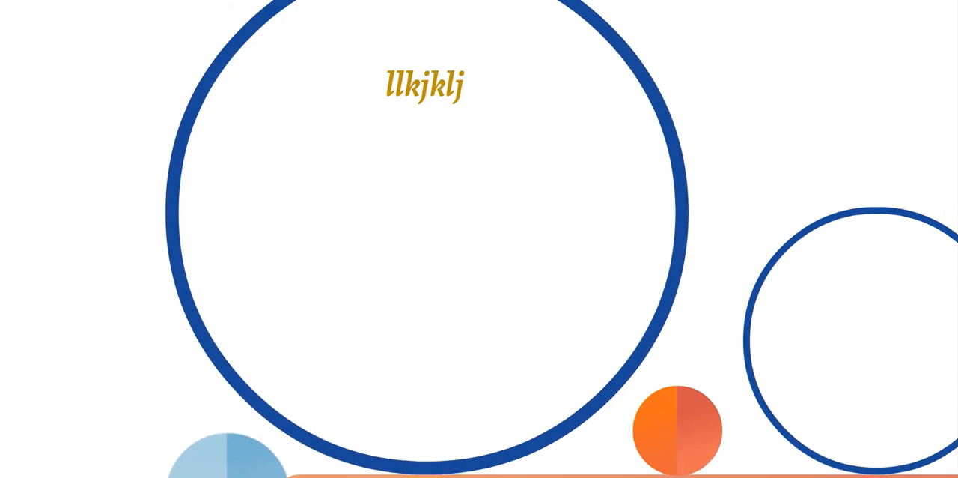
pyautogui.press('Right')
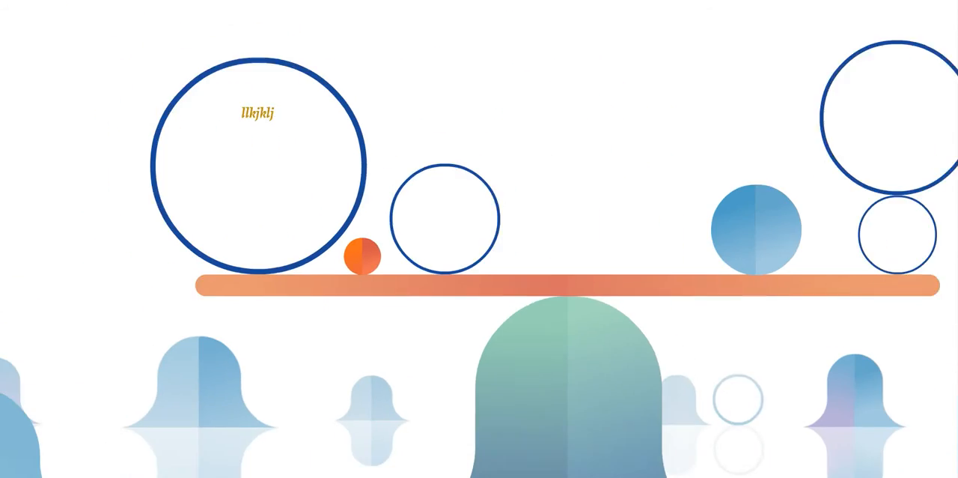
pyautogui.press('Right')
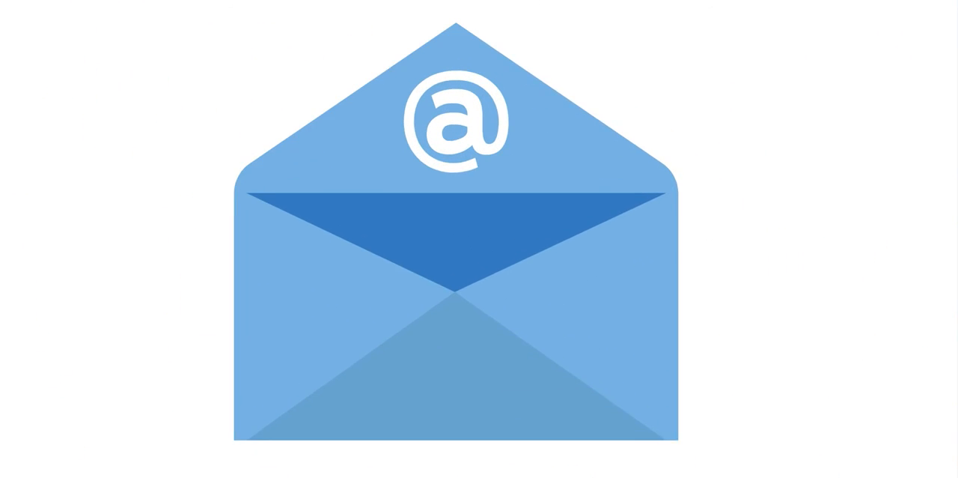
pyautogui.press('Right')
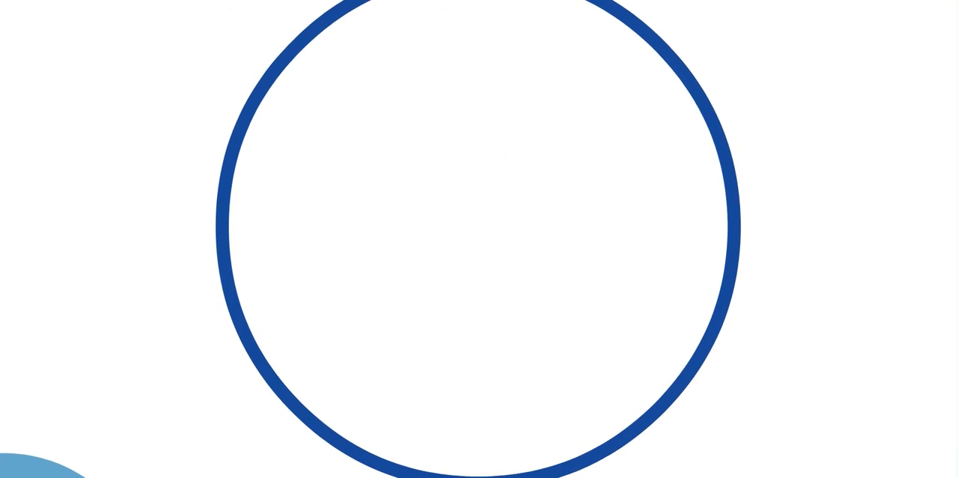
pyautogui.press('Right')
pyautogui.press('Right')
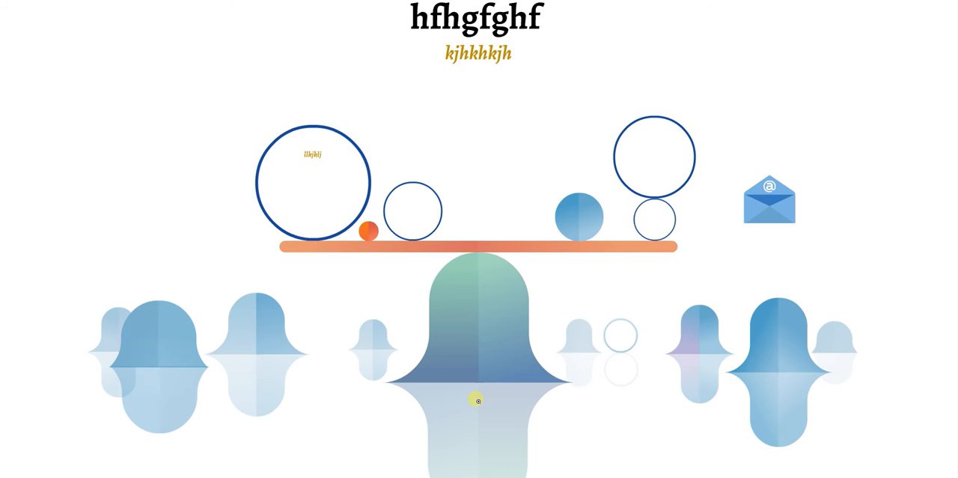
pyautogui.press('Escape')
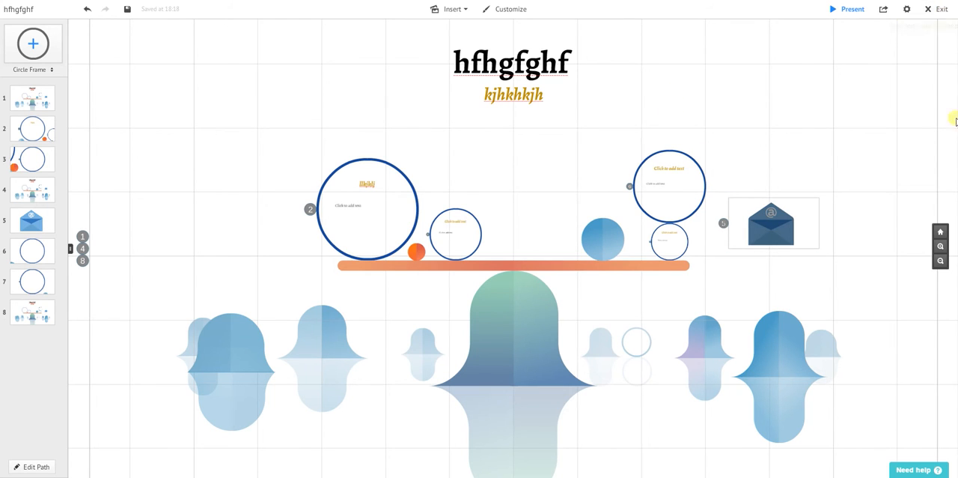
# Save and close the prezi, leaving the editor for its online page.
pyautogui.click(941, 11)
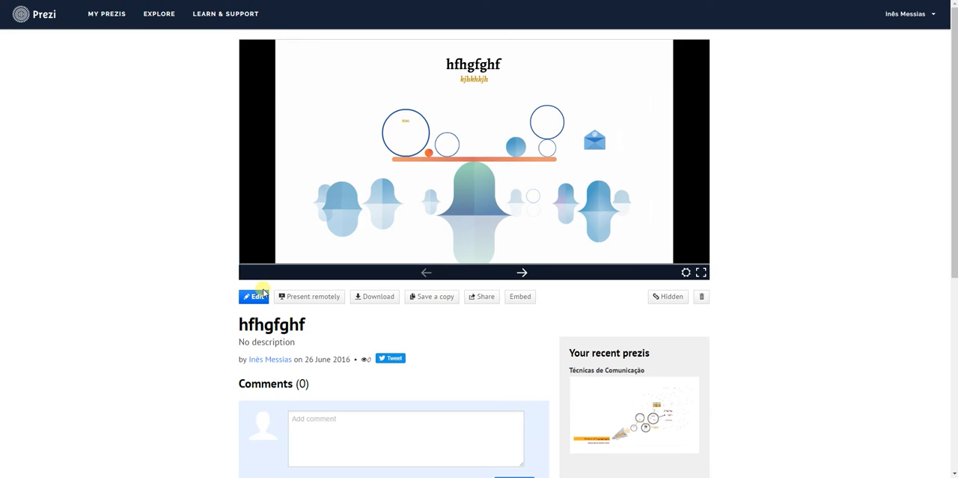
pyautogui.click(253, 298)
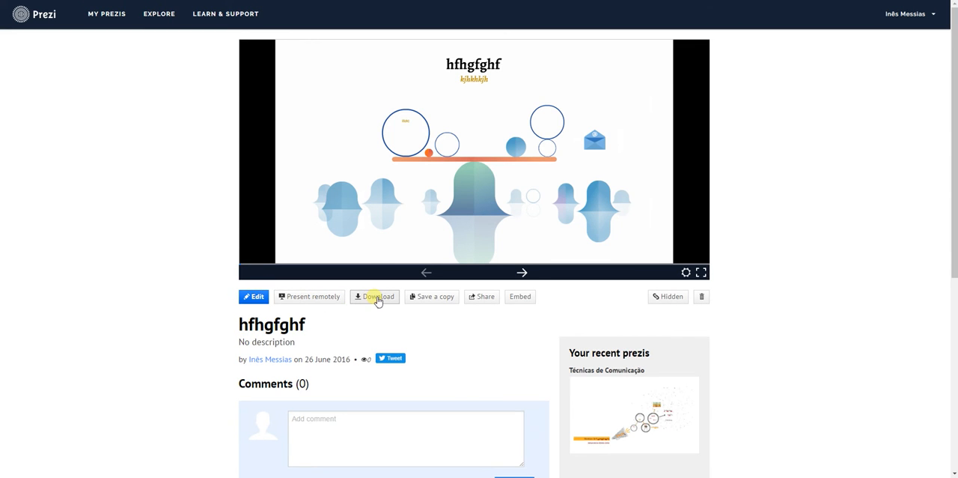
# Examine the prezi's sharing options, including the roles available for people added by e-mail, and close them without sharing.
pyautogui.click(486, 302)
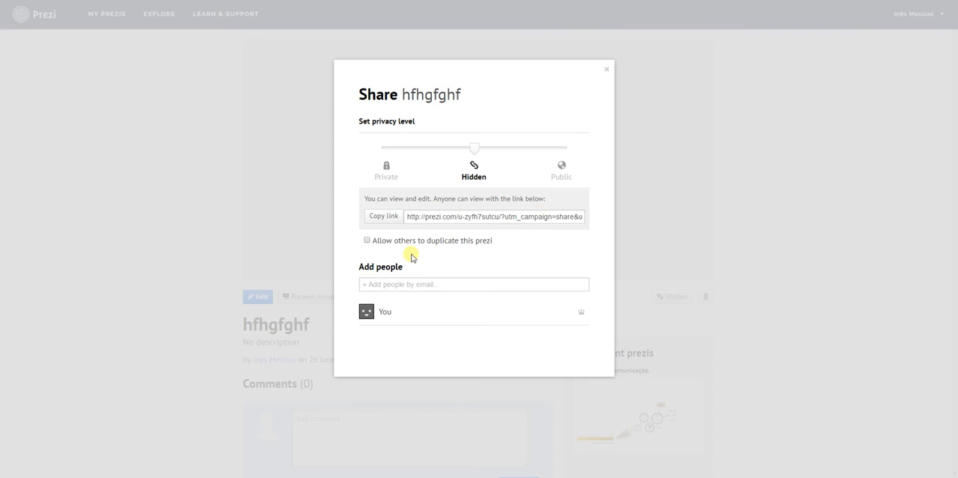
pyautogui.click(375, 288)
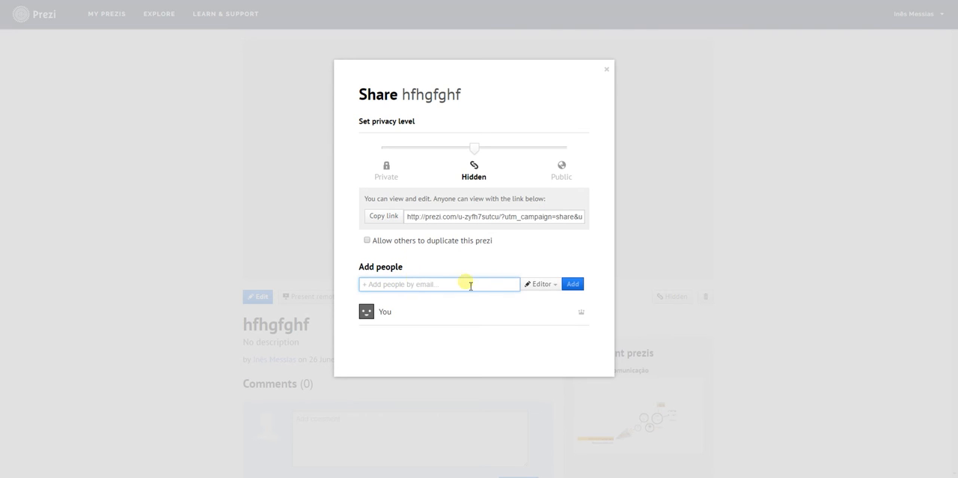
pyautogui.click(548, 286)
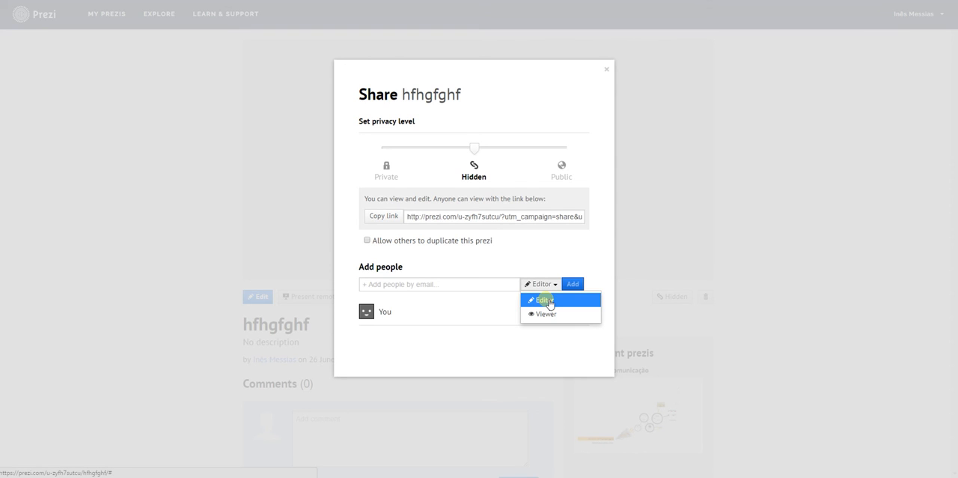
pyautogui.click(124, 264)
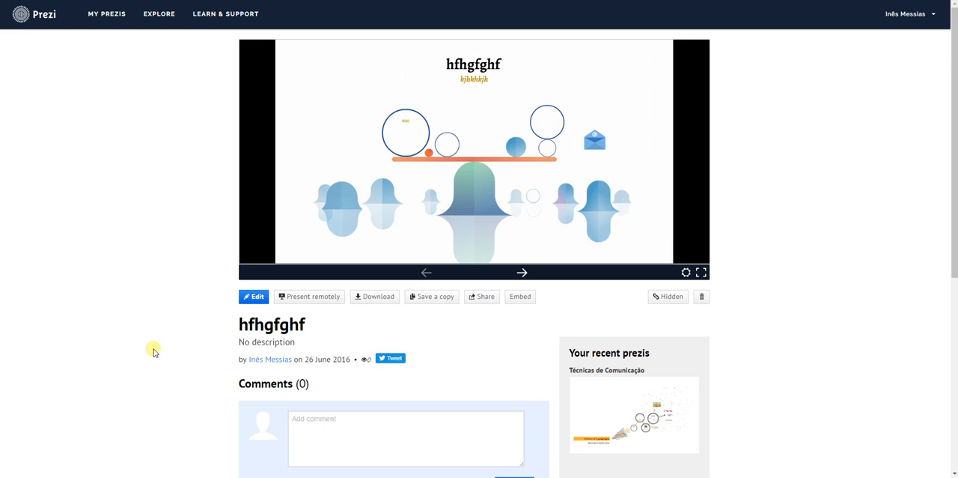
pyautogui.click(303, 477)
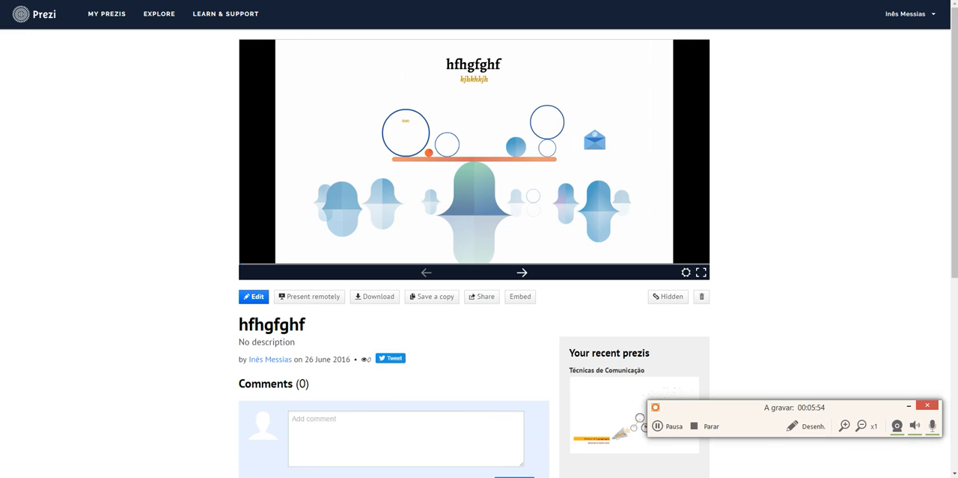